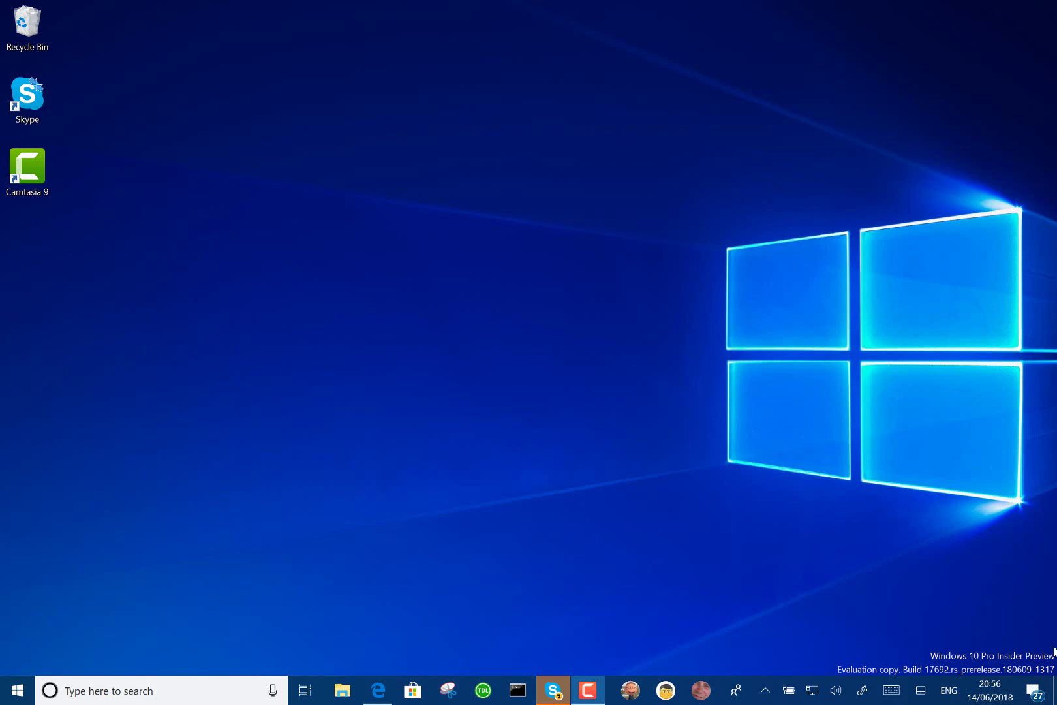
Bring up the on-screen touch keyboard and launch the Edge browser
{"action": "left_click", "coordinate": [888, 687]}
{"action": "left_click", "coordinate": [378, 690]}
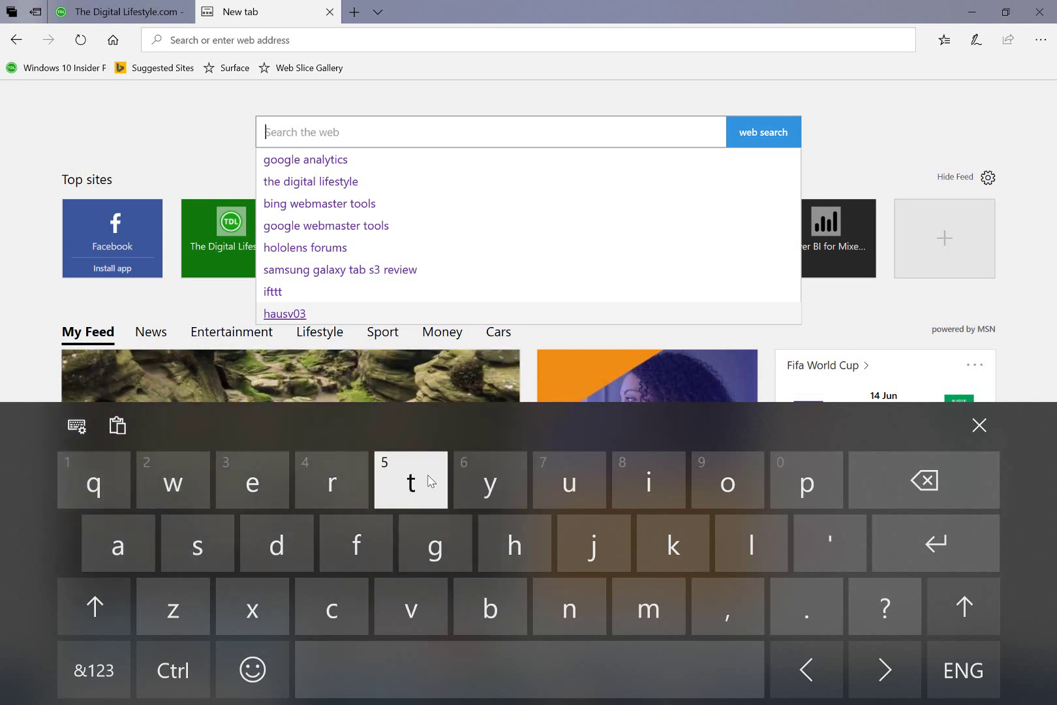
Tap 'the di' into the new-tab search box on the touch keyboard, deleting a stray 'i'
{"action": "left_click", "coordinate": [411, 485]}
{"action": "left_click", "coordinate": [519, 547]}
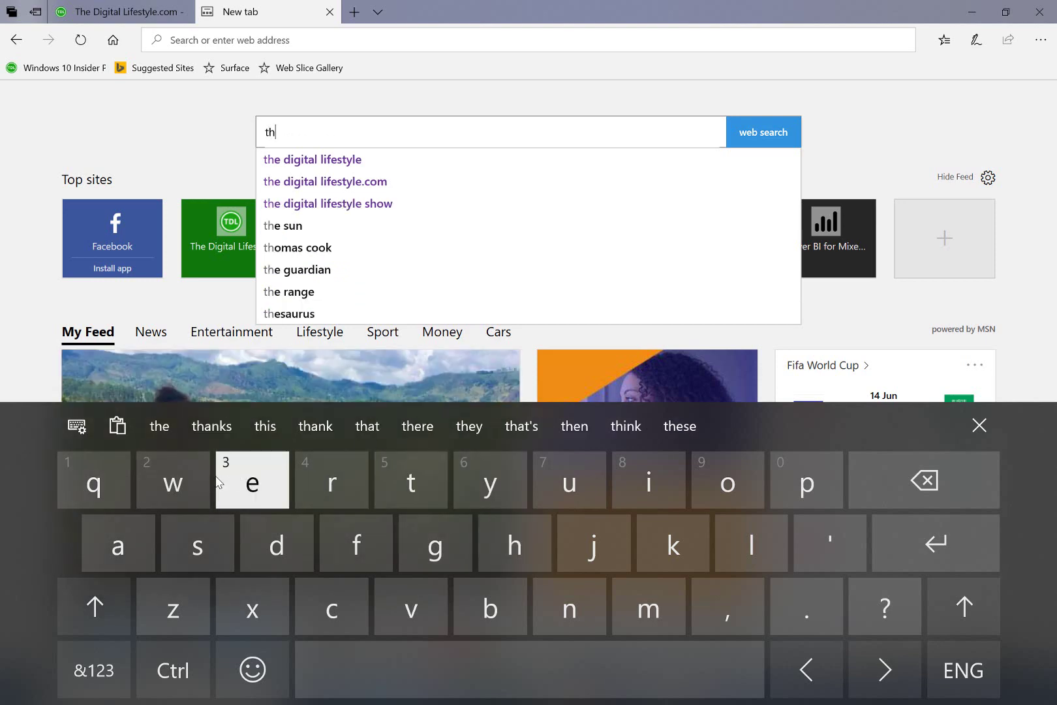
{"action": "left_click", "coordinate": [243, 483]}
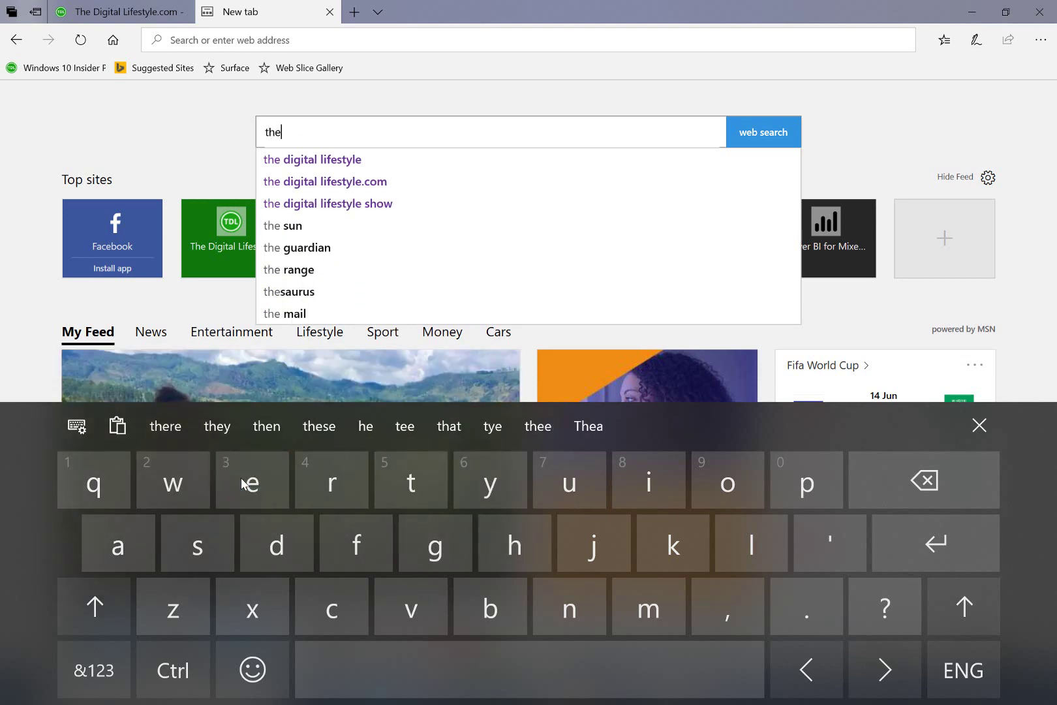
{"action": "left_click", "coordinate": [643, 476]}
{"action": "left_click", "coordinate": [925, 480]}
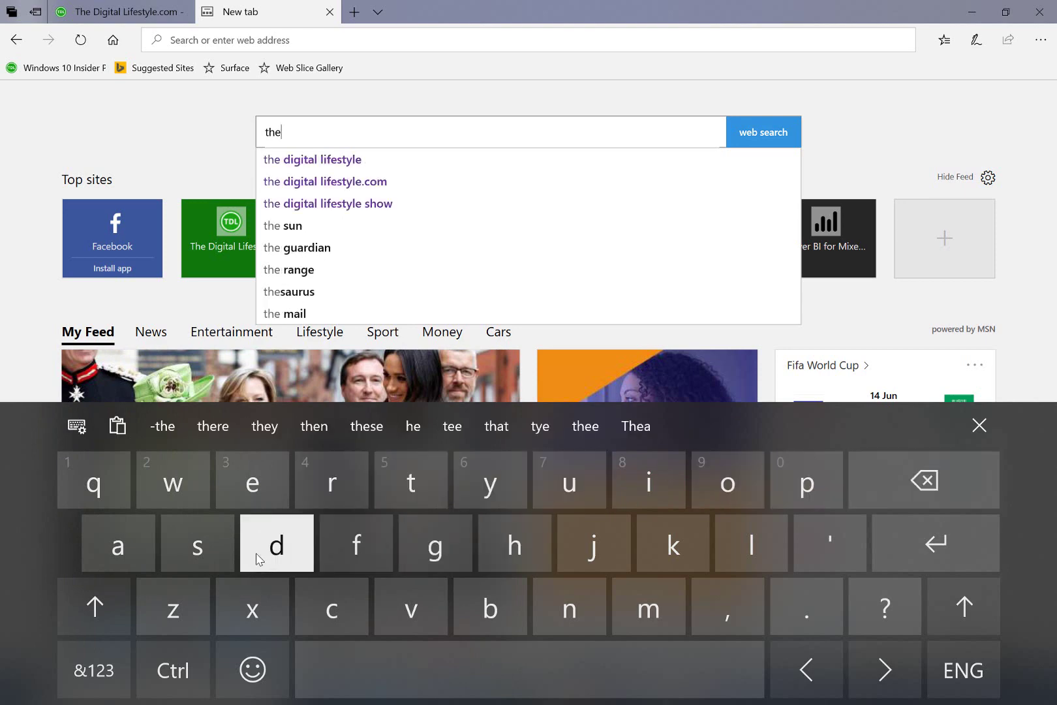
{"action": "left_click", "coordinate": [352, 685]}
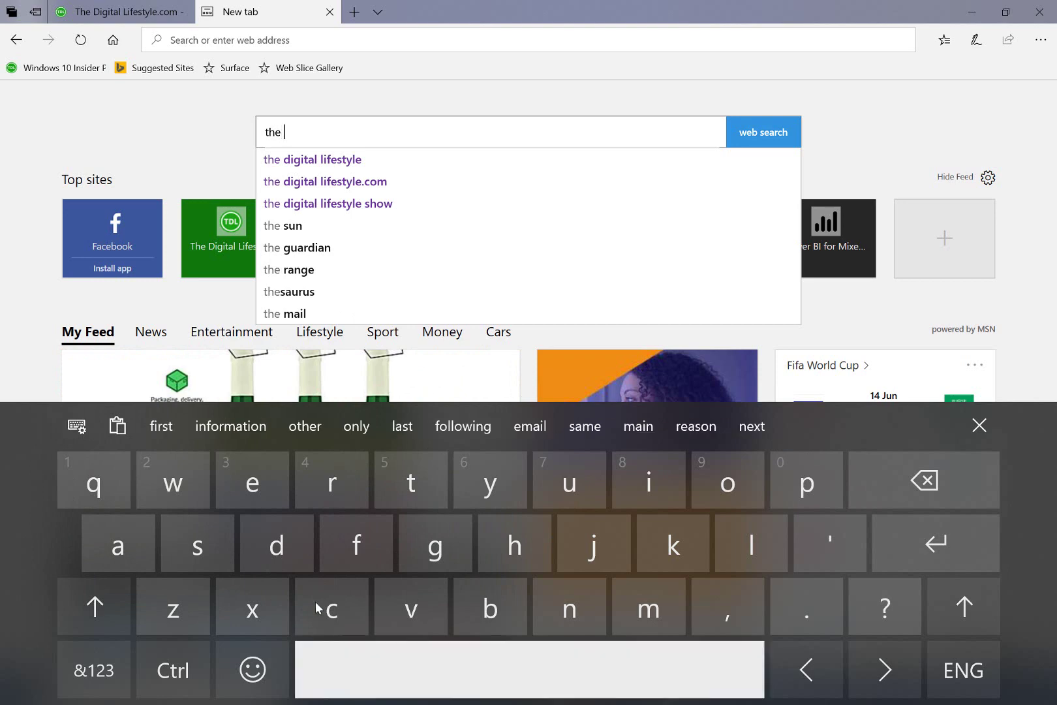
{"action": "left_click", "coordinate": [292, 551]}
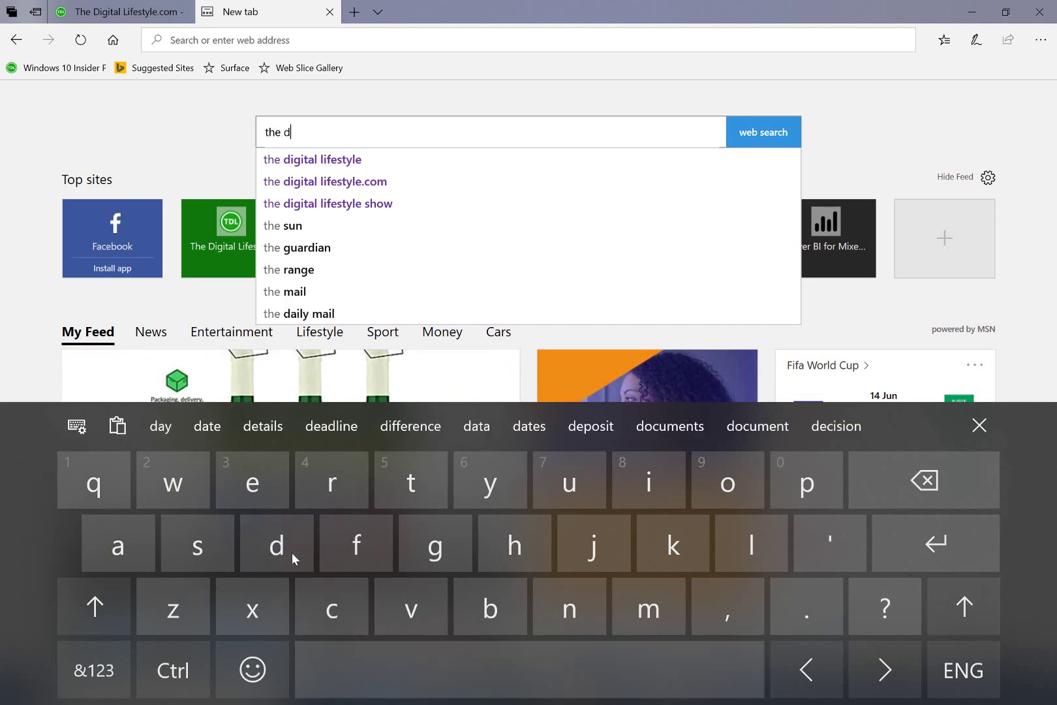
{"action": "left_click", "coordinate": [648, 482]}
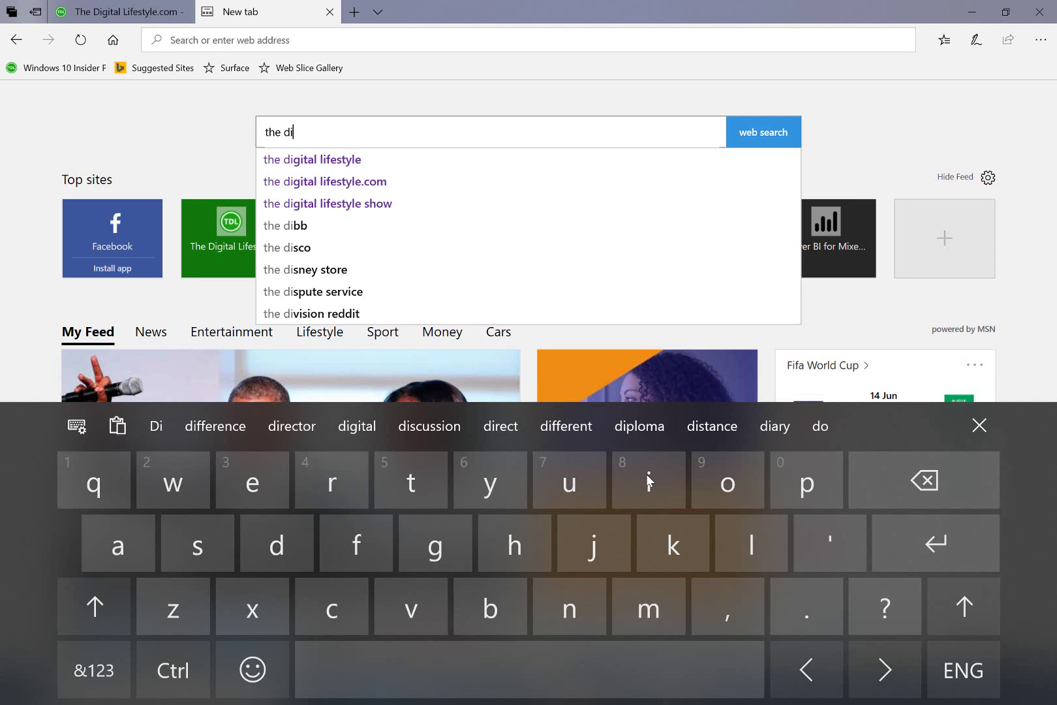
Swipe-type more words so the search reads 'the di gnu' with 'the dignity' suggestions
{"action": "type", "text": "gnu"}
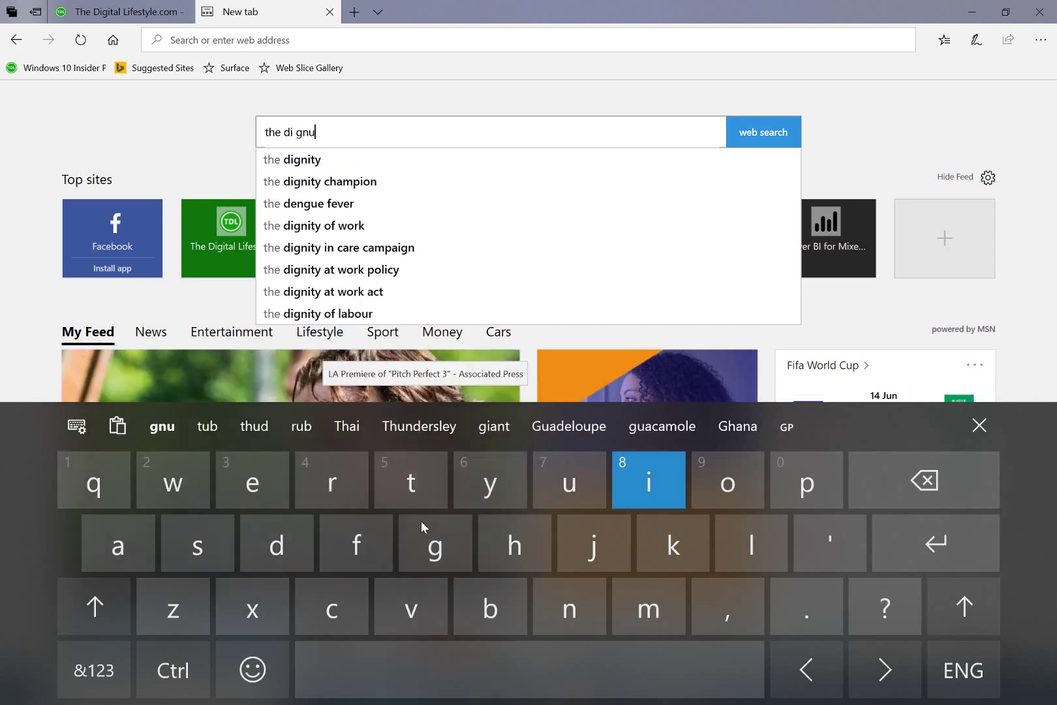
{"action": "type", "text": " it if"}
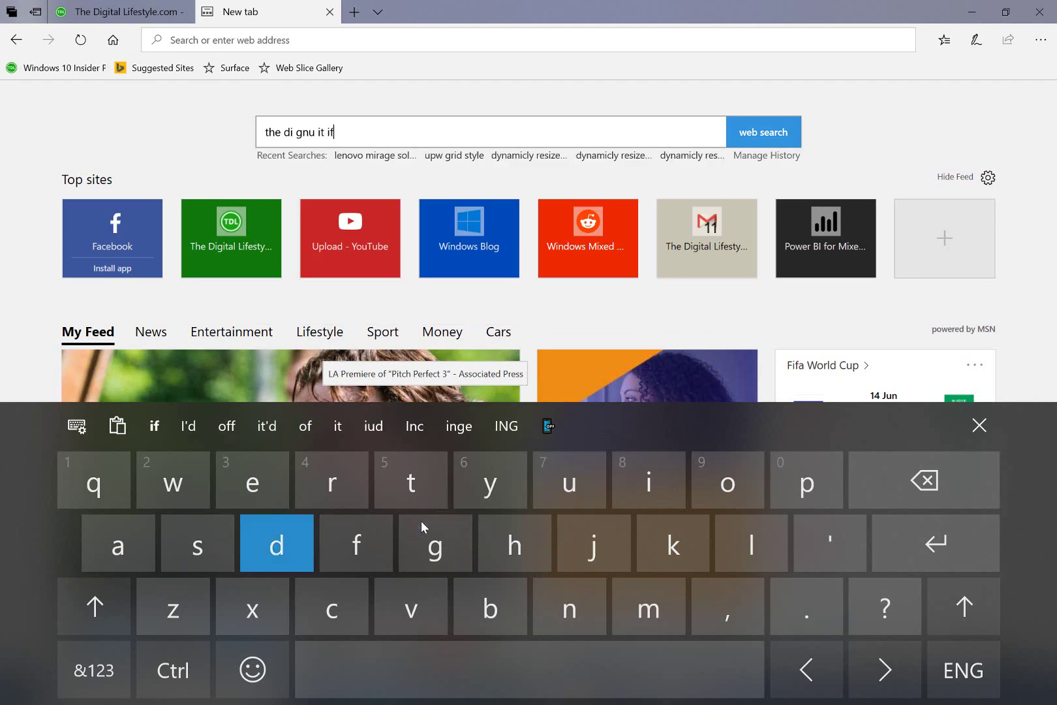
{"action": "type", "text": " EU it to"}
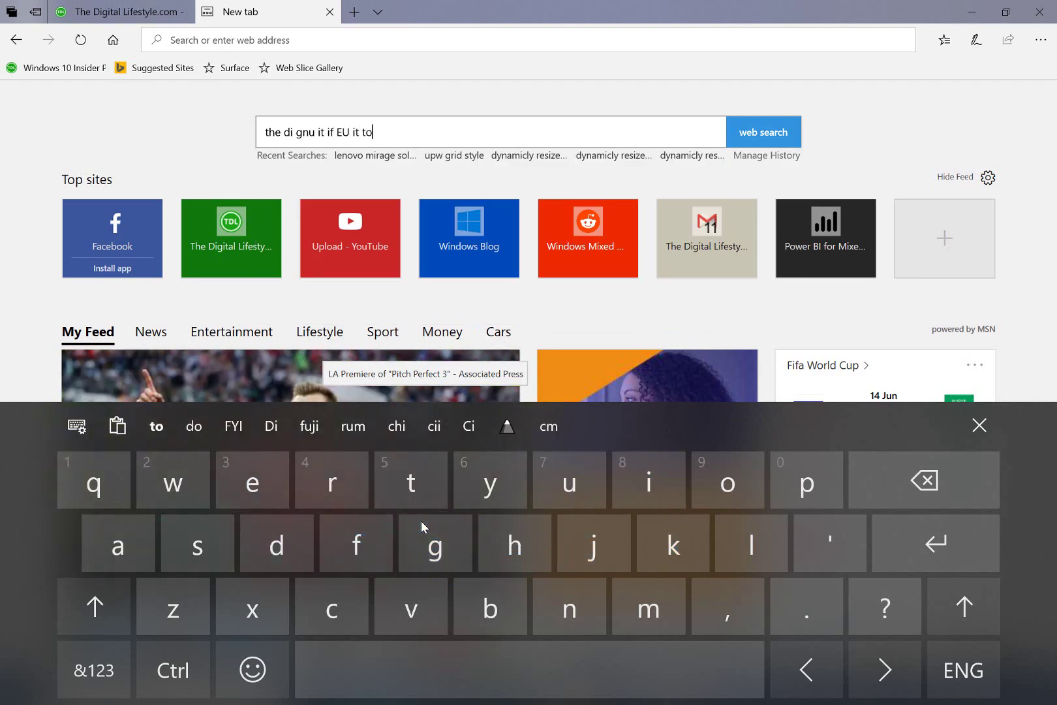
{"action": "type", "text": " oden your ego or to he ft"}
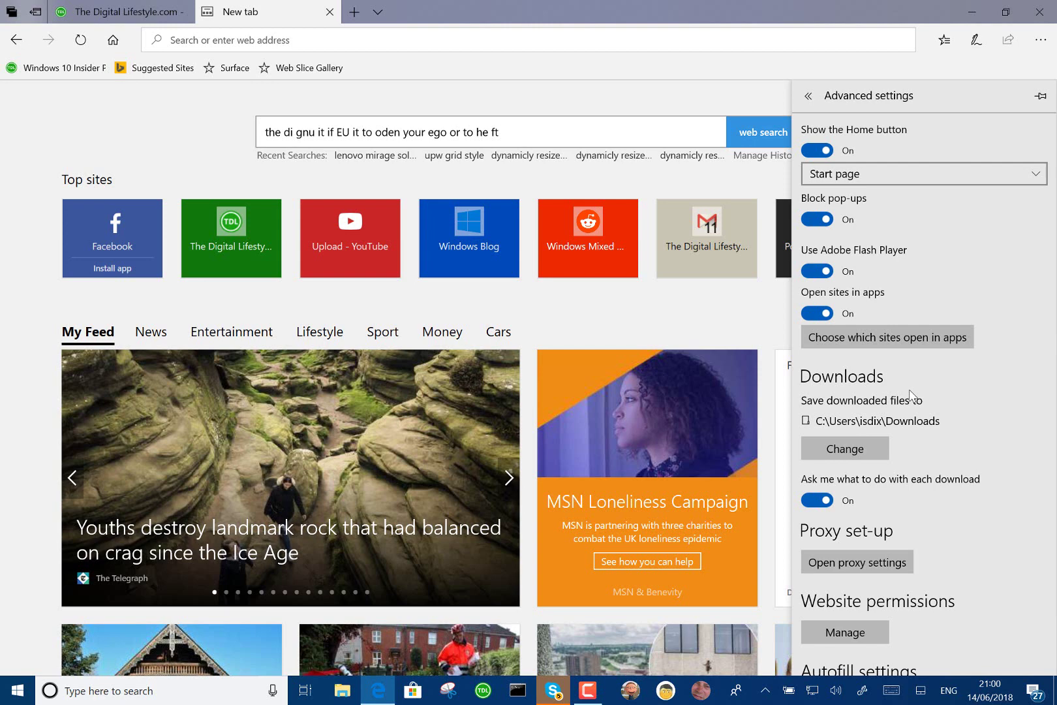
{"action": "scroll", "coordinate": [911, 395], "scroll_direction": "down", "scroll_amount": 2}
{"action": "scroll", "coordinate": [913, 411], "scroll_direction": "up", "scroll_amount": 2}
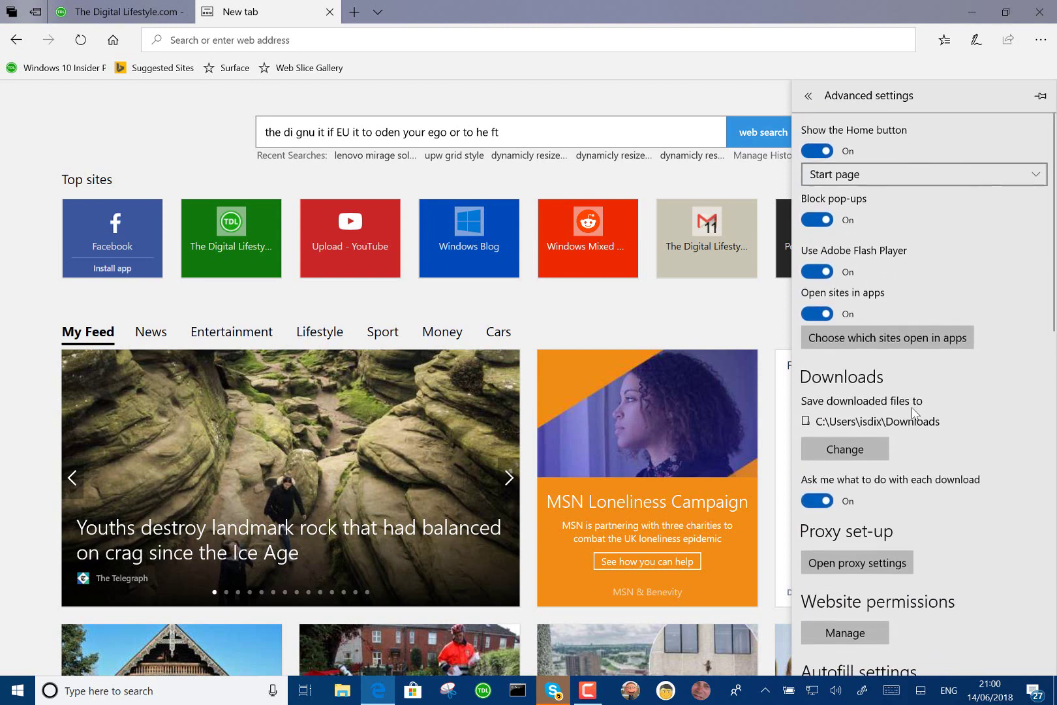
{"action": "scroll", "coordinate": [916, 411], "scroll_direction": "down", "scroll_amount": 2}
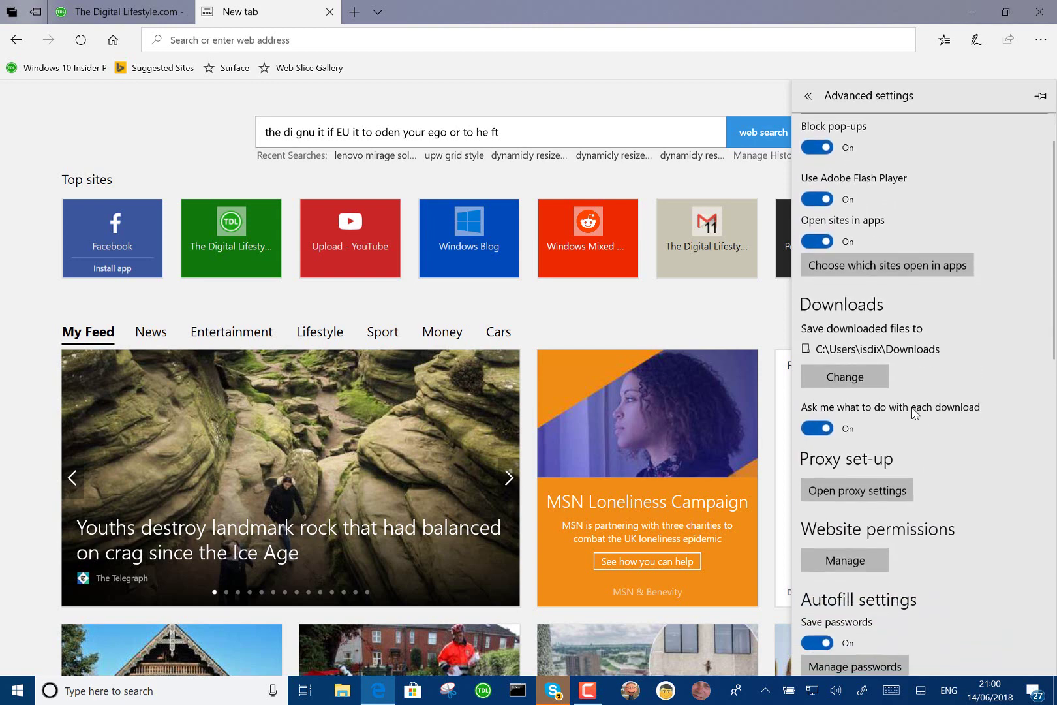
{"action": "scroll", "coordinate": [916, 412], "scroll_direction": "down", "scroll_amount": 2}
{"action": "scroll", "coordinate": [916, 413], "scroll_direction": "down", "scroll_amount": 3}
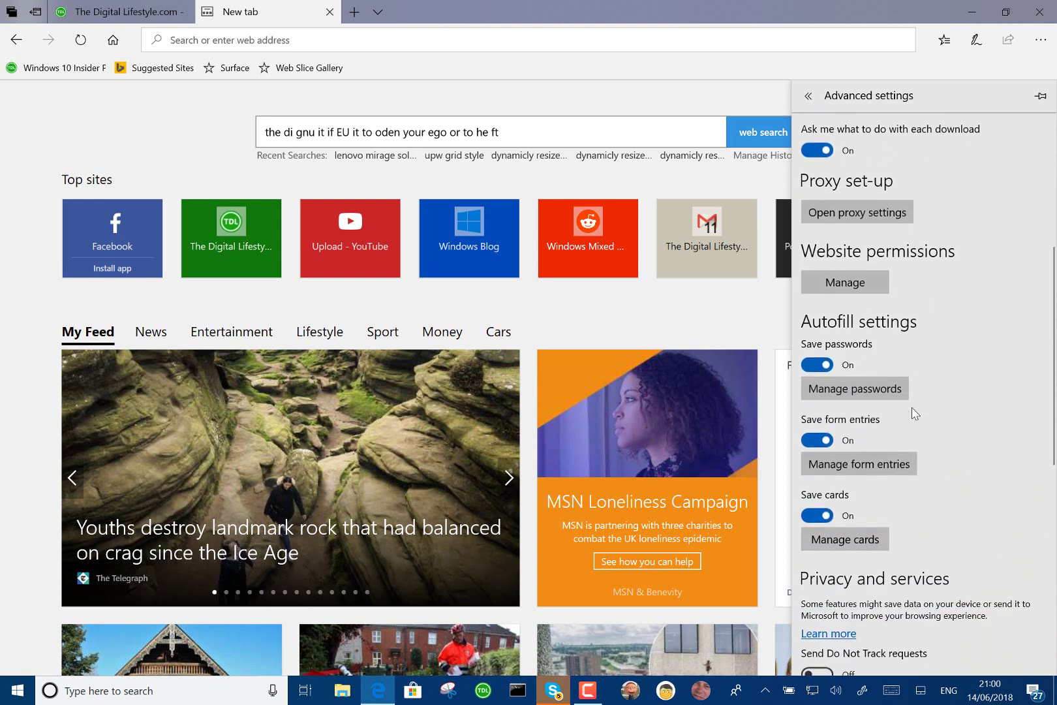
{"action": "scroll", "coordinate": [916, 413], "scroll_direction": "down", "scroll_amount": 3}
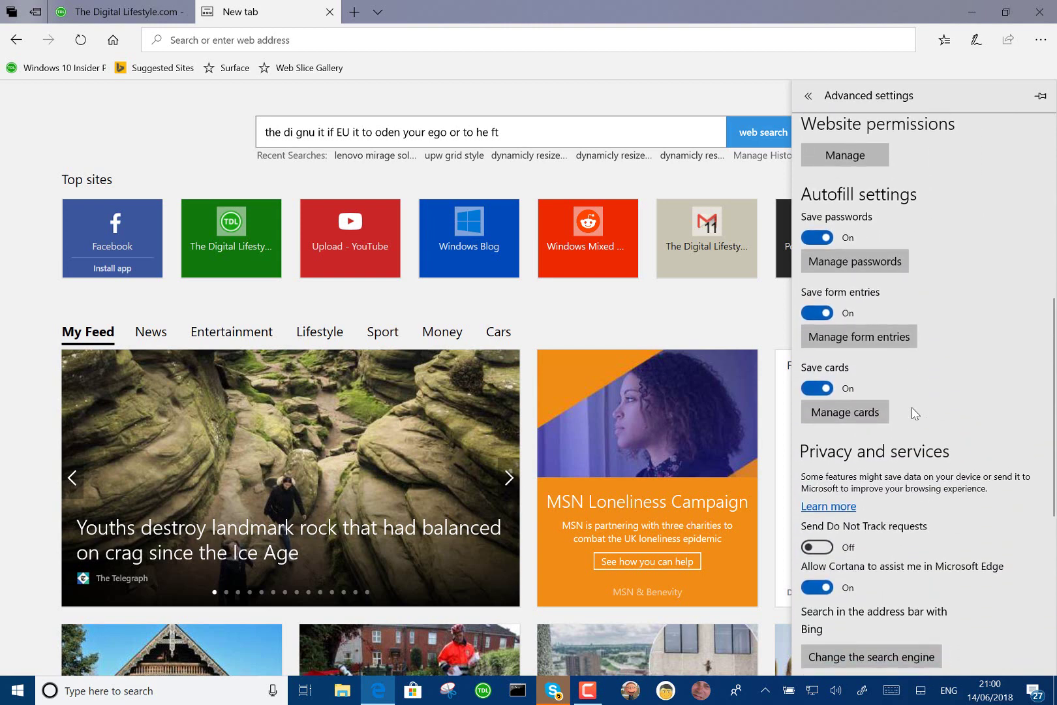
{"action": "scroll", "coordinate": [916, 412], "scroll_direction": "down", "scroll_amount": 3}
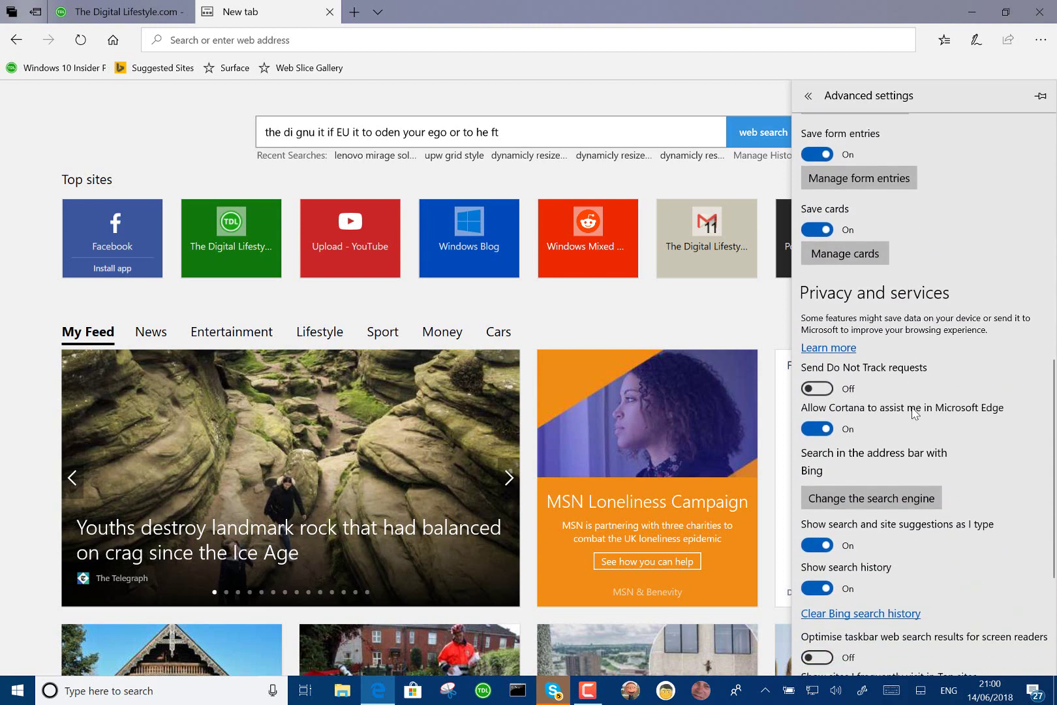
{"action": "scroll", "coordinate": [914, 413], "scroll_direction": "down", "scroll_amount": 3}
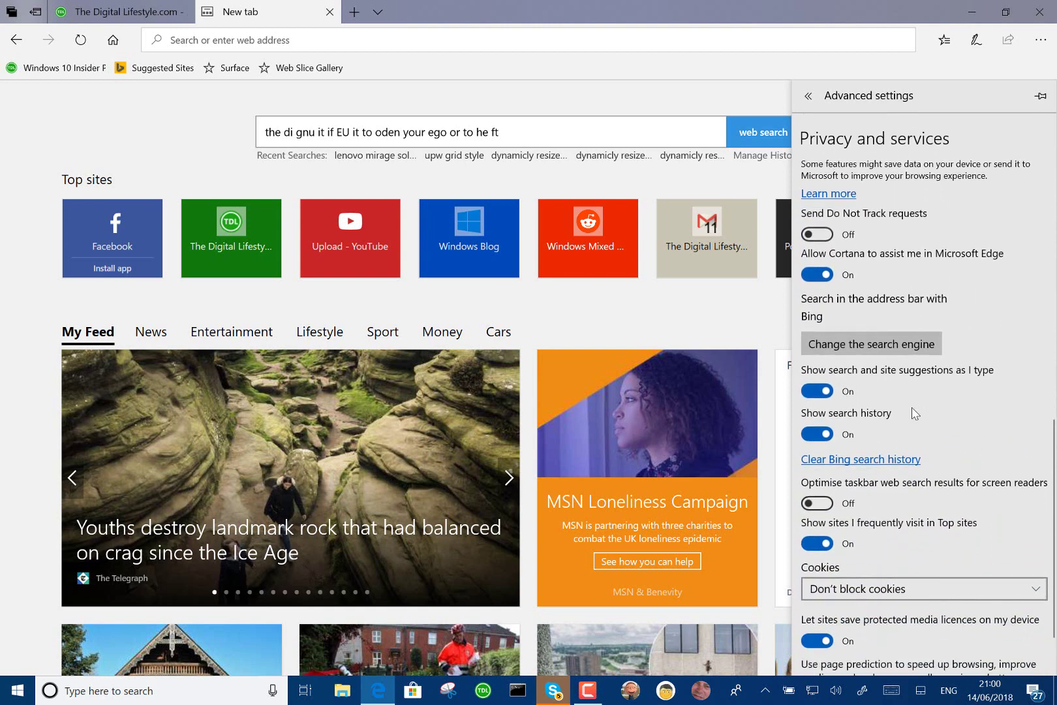
{"action": "scroll", "coordinate": [915, 413], "scroll_direction": "down", "scroll_amount": 1}
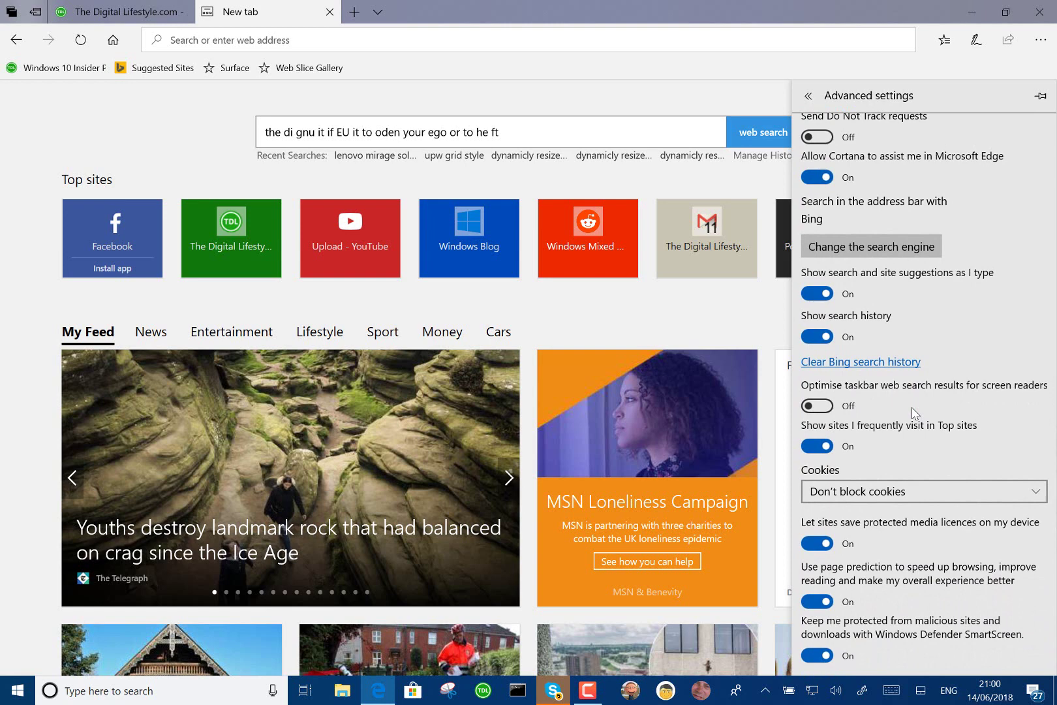
Open Ease of Access Display settings with Win+U and drag the text size slider to preview larger text
{"action": "key", "text": "super+u"}
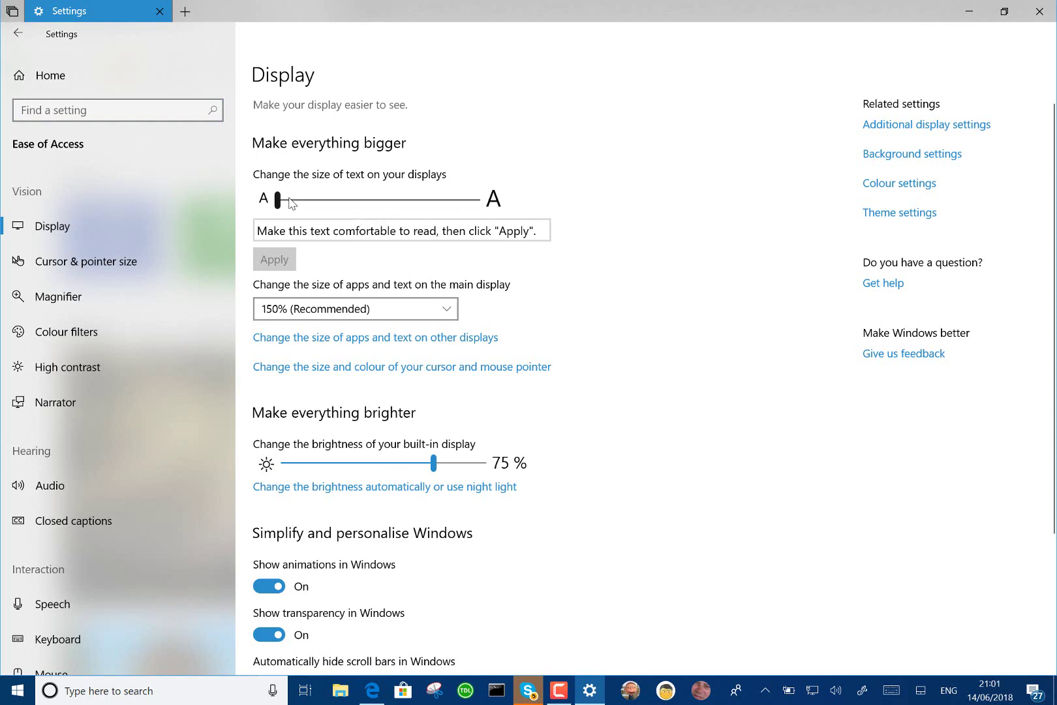
{"action": "mouse_move", "coordinate": [278, 201]}
{"action": "left_mouse_down"}
{"action": "mouse_move", "coordinate": [410, 201]}
{"action": "mouse_move", "coordinate": [273, 210]}
{"action": "left_mouse_up"}
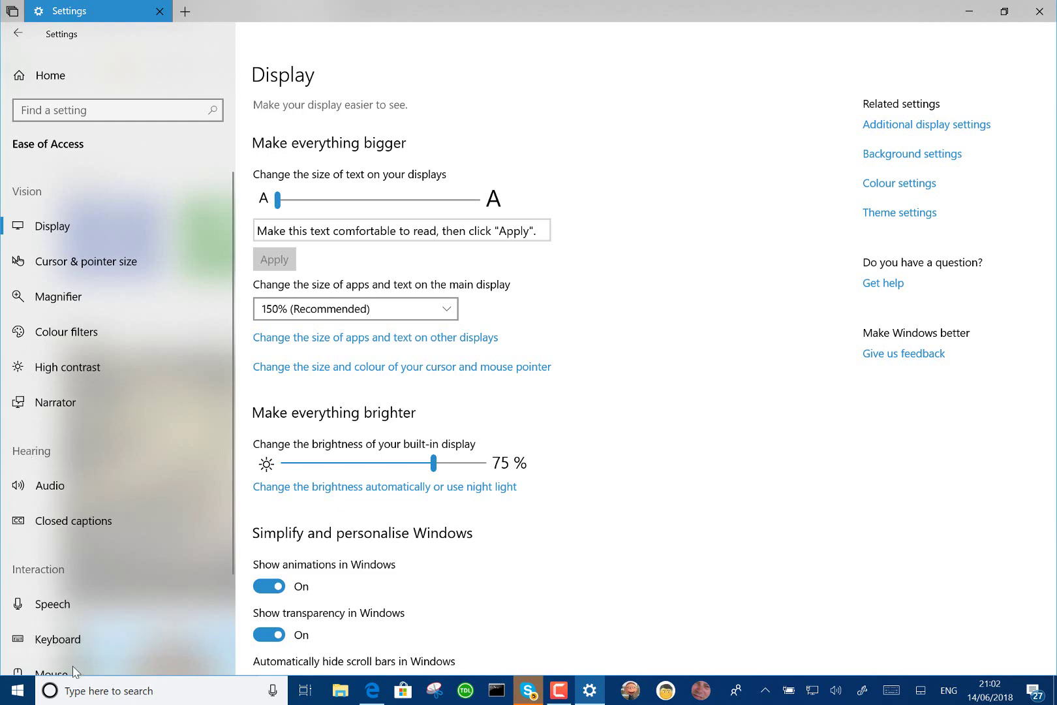
Open Cortana search from the taskbar's 'Type here to search' box
{"action": "left_click", "coordinate": [96, 692]}
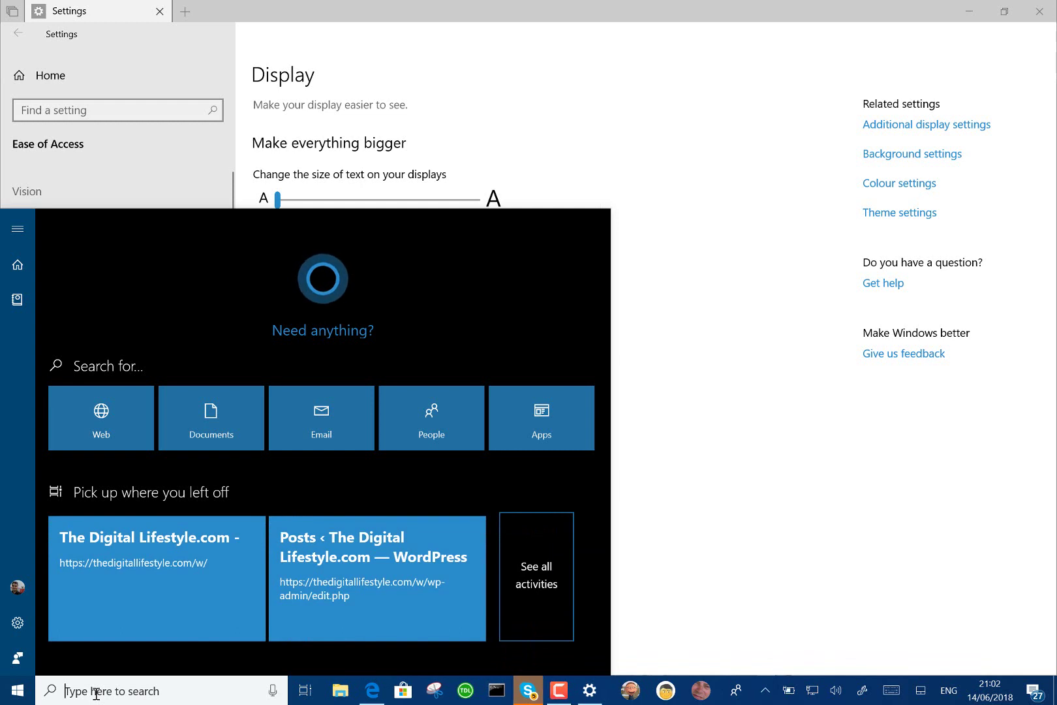
Search for 'github download' and scroll through the Bing results showing GitHub Desktop
{"action": "type", "text": "git"}
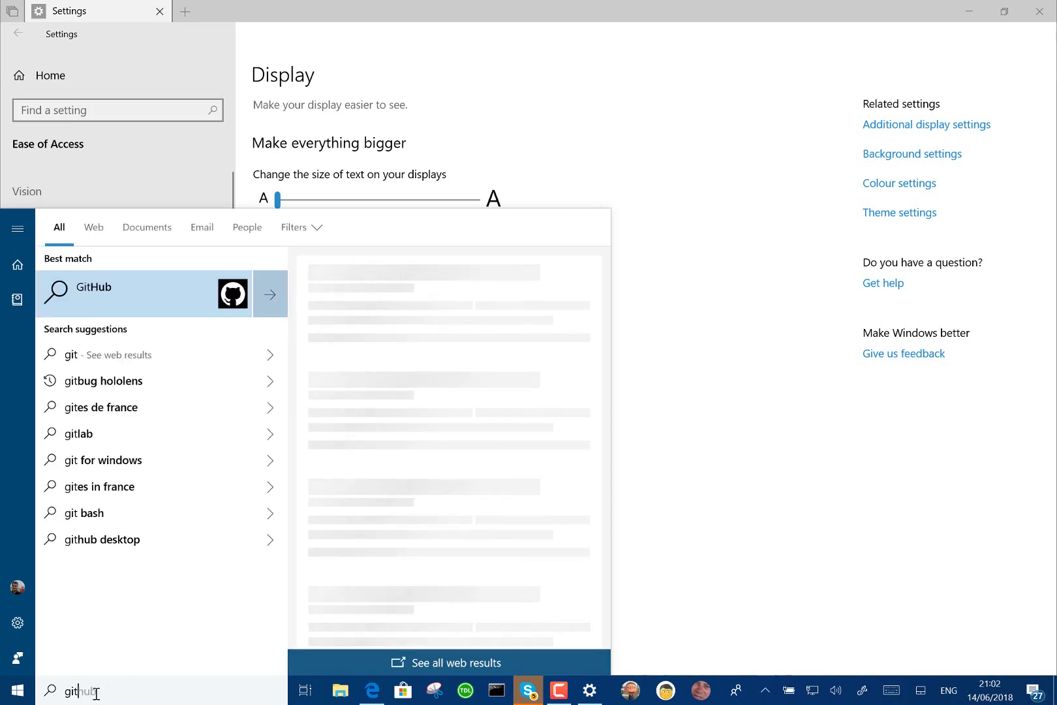
{"action": "type", "text": "hub download"}
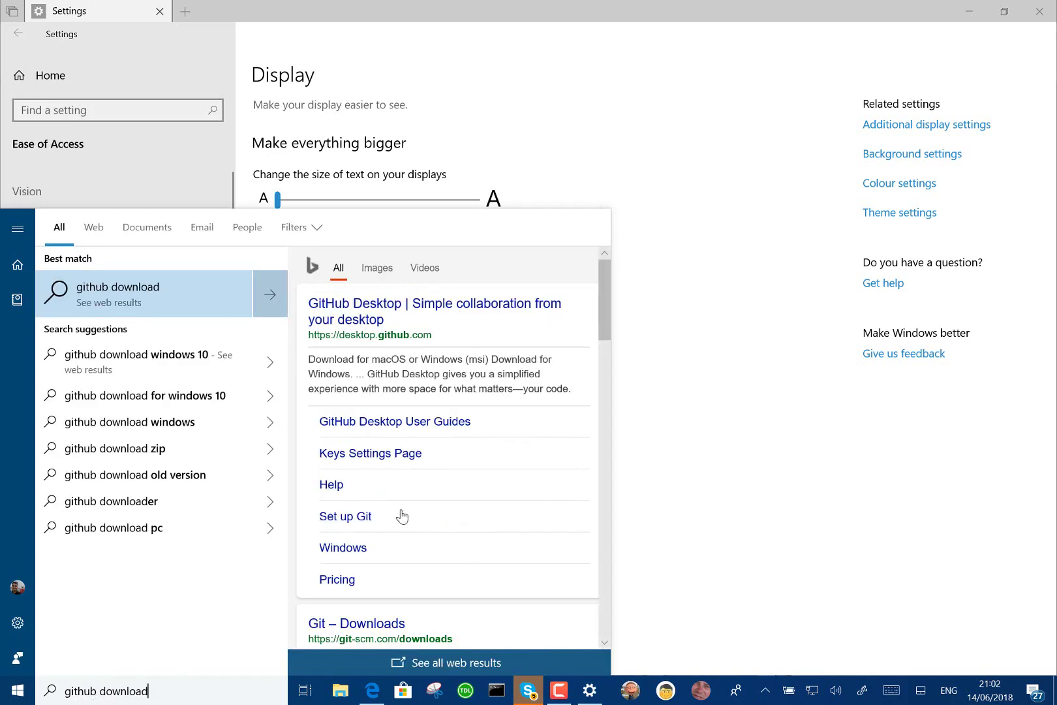
{"action": "scroll", "coordinate": [402, 515], "scroll_direction": "down", "scroll_amount": 2}
{"action": "scroll", "coordinate": [402, 515], "scroll_direction": "down", "scroll_amount": 1}
{"action": "scroll", "coordinate": [402, 516], "scroll_direction": "up", "scroll_amount": 2}
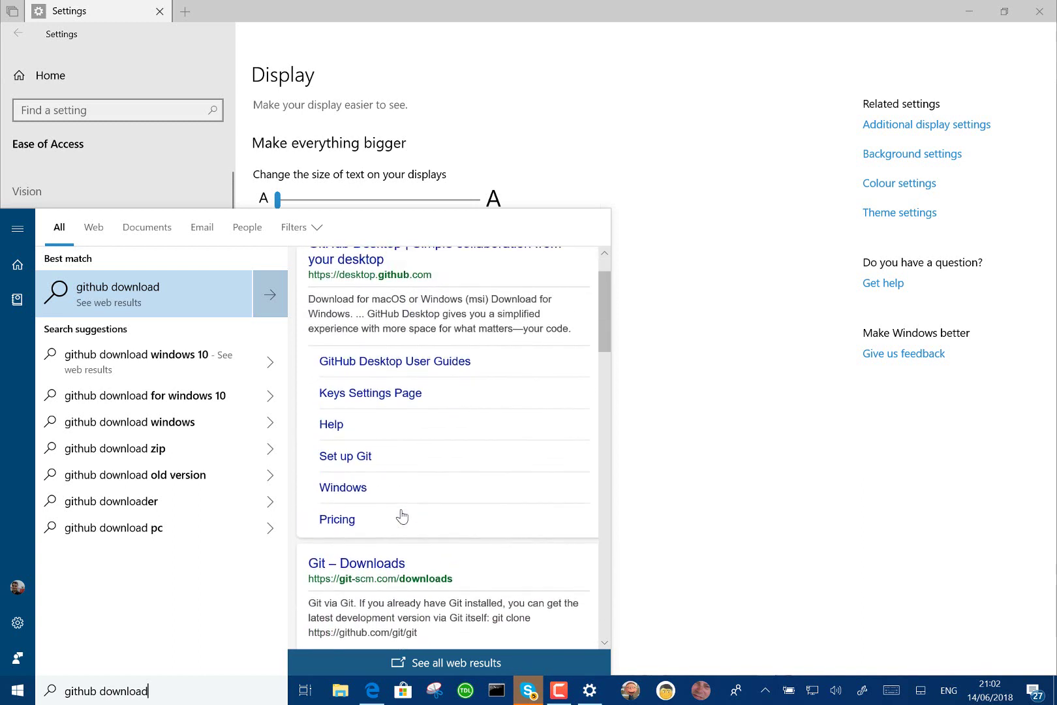